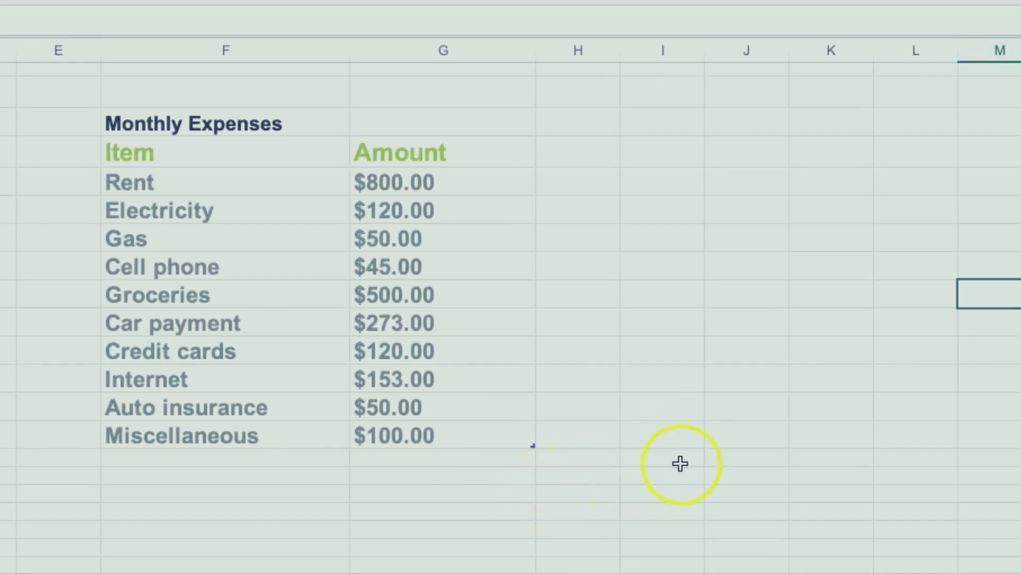
Step: Enter a SUM formula over the Amount values in an empty column I cell, totalling $2,211.00
{"action": "left_click", "coordinate": [644, 327]}
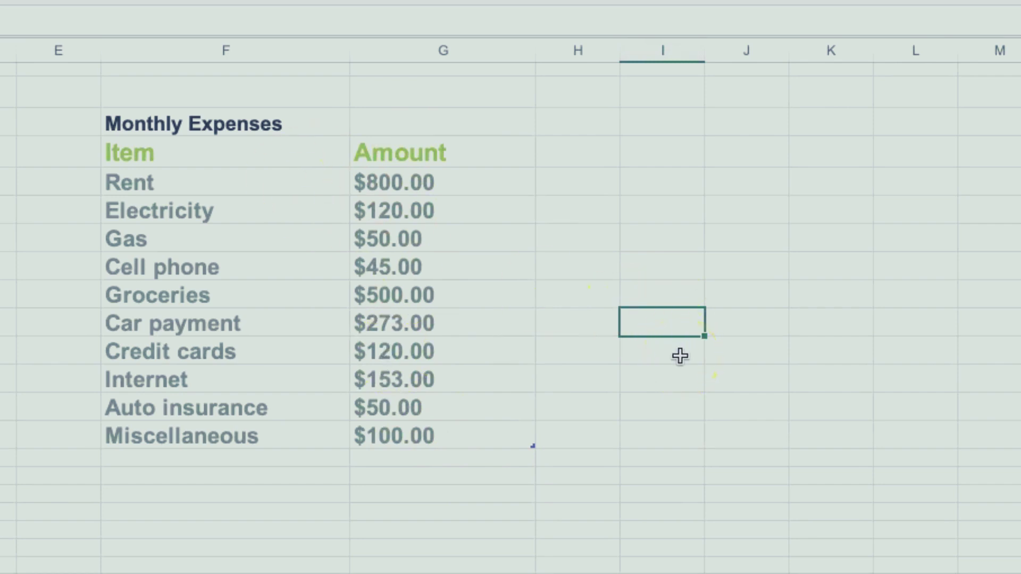
{"action": "type", "text": "=s"}
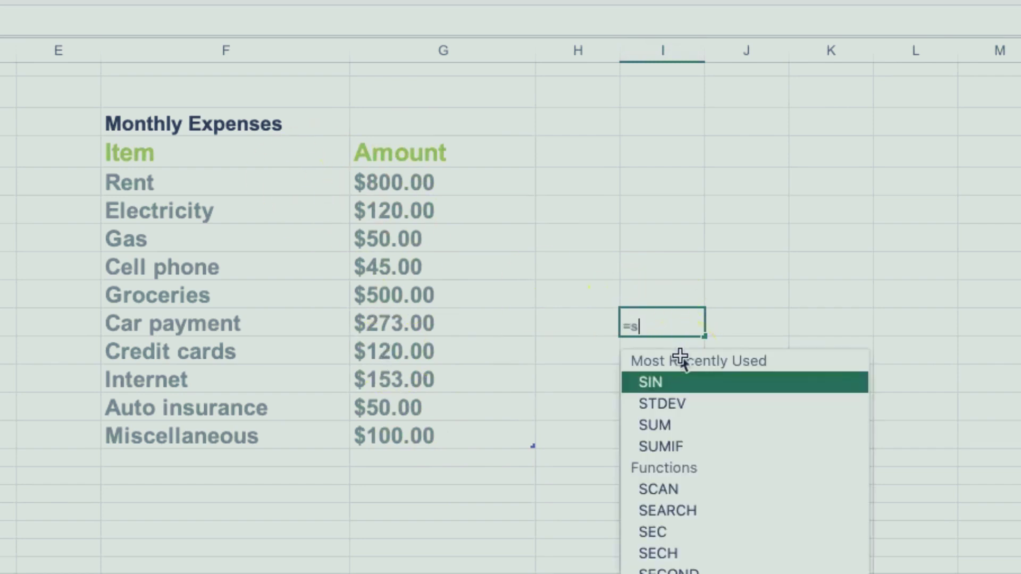
{"action": "type", "text": "um"}
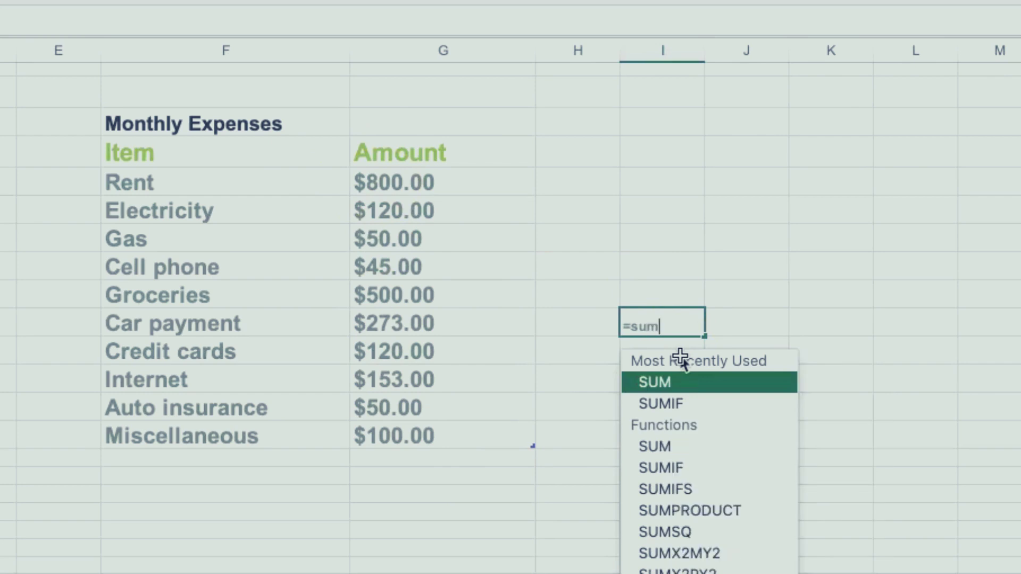
{"action": "type", "text": "("}
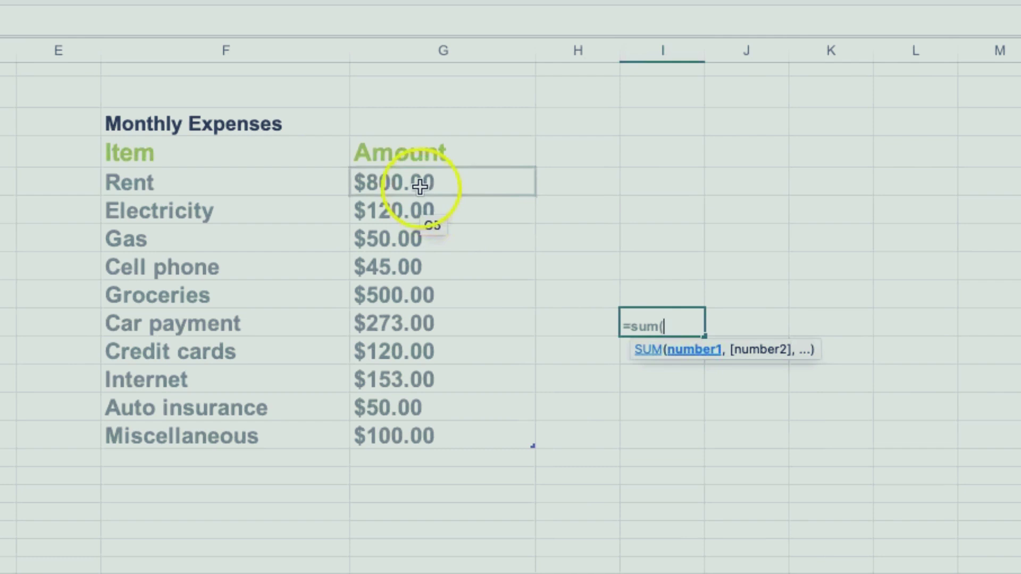
{"action": "left_click_drag", "start_coordinate": [420, 186], "coordinate": [417, 434]}
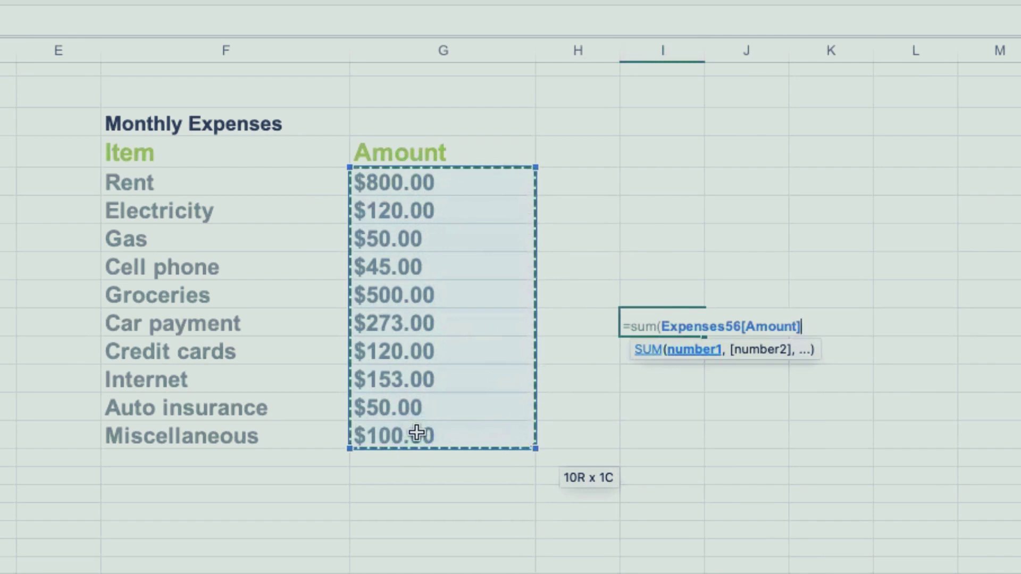
{"action": "type", "text": ")"}
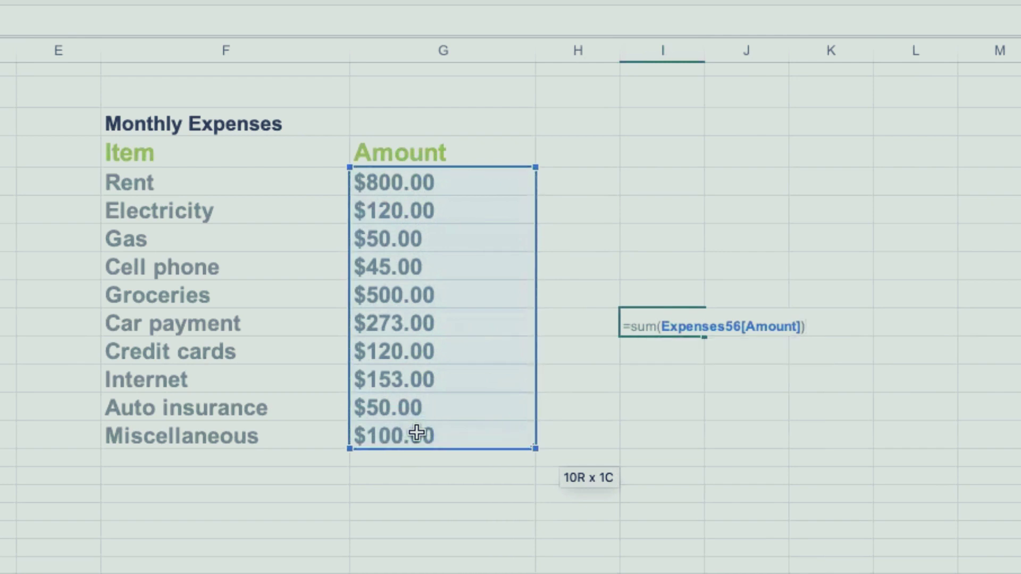
{"action": "key", "text": "Return"}
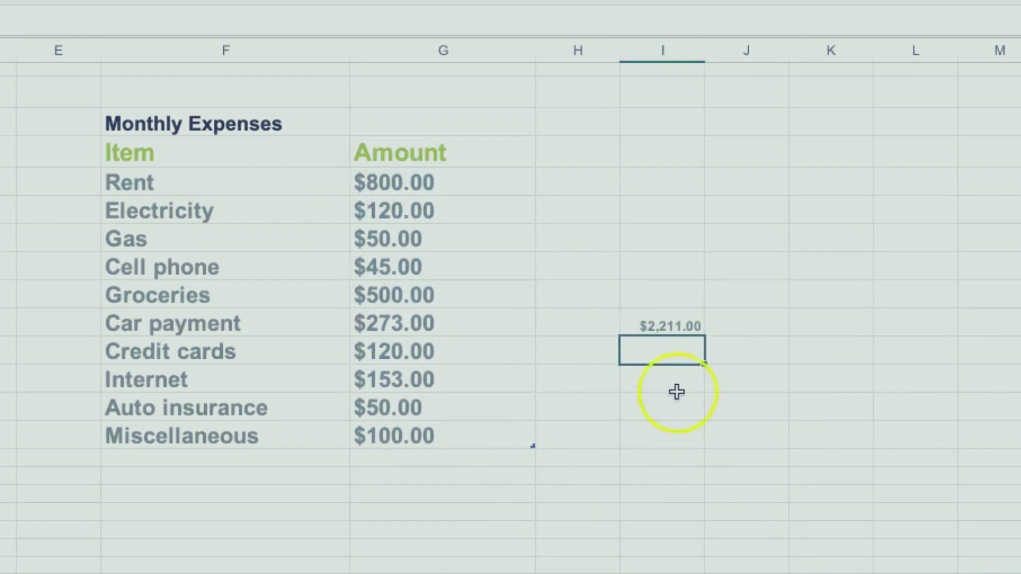
Step: Put a second SUM of all Amount cells two rows below the first total, giving $2,211.00
{"action": "left_click", "coordinate": [659, 325]}
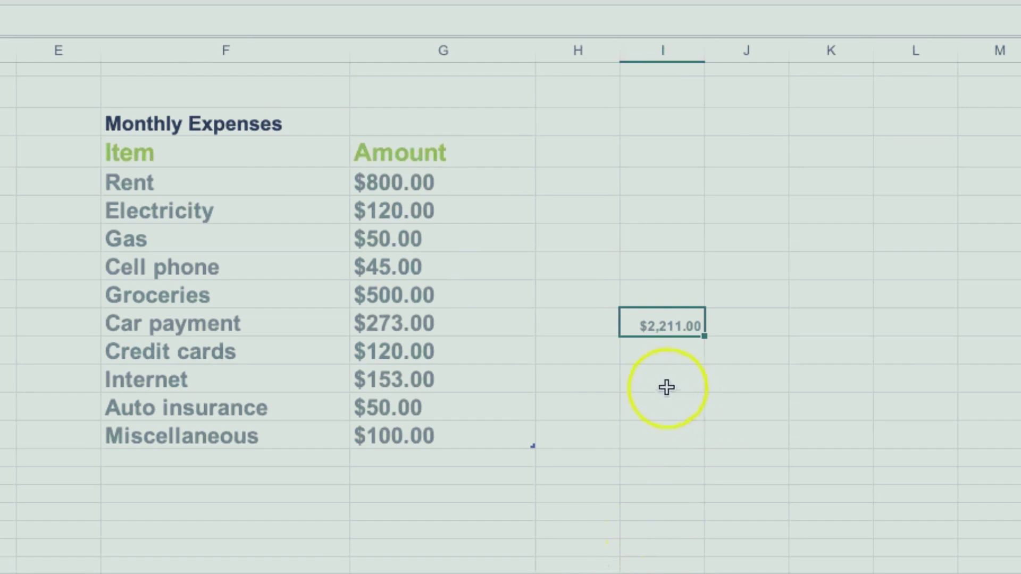
{"action": "left_click", "coordinate": [650, 379]}
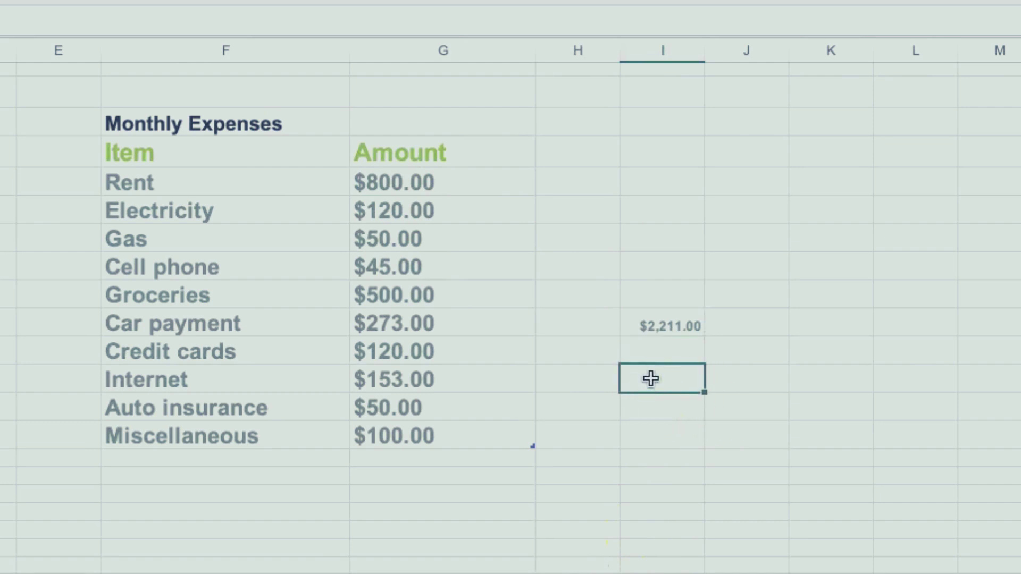
{"action": "type", "text": "="}
{"action": "type", "text": "SUM"}
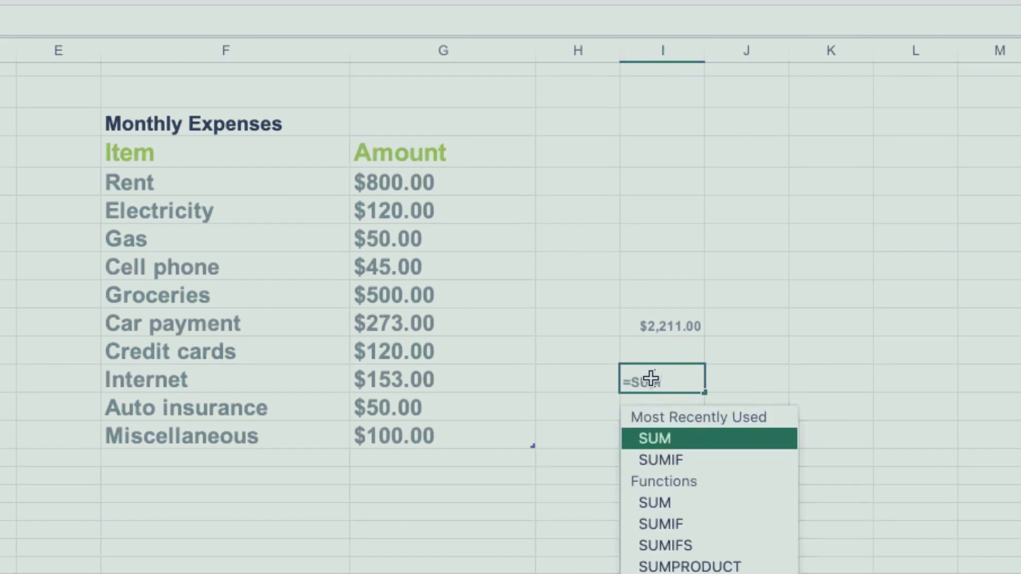
{"action": "type", "text": "("}
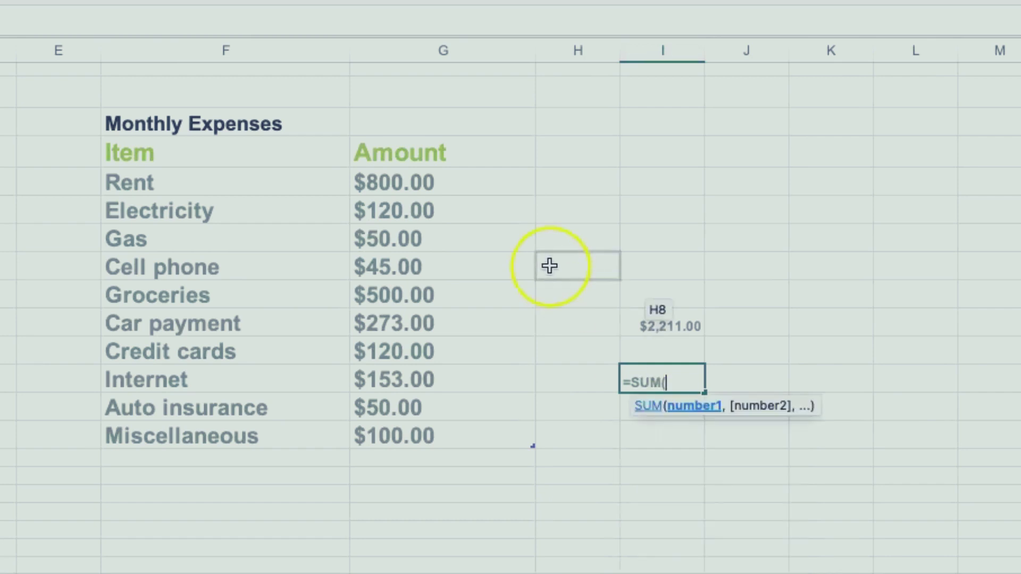
{"action": "left_click_drag", "start_coordinate": [426, 182], "coordinate": [424, 440]}
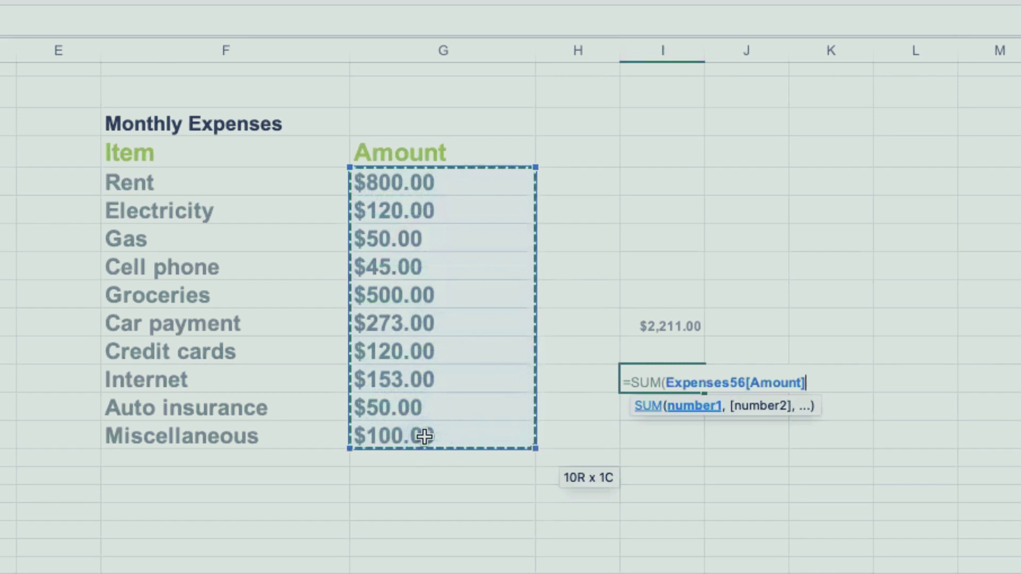
{"action": "type", "text": ")"}
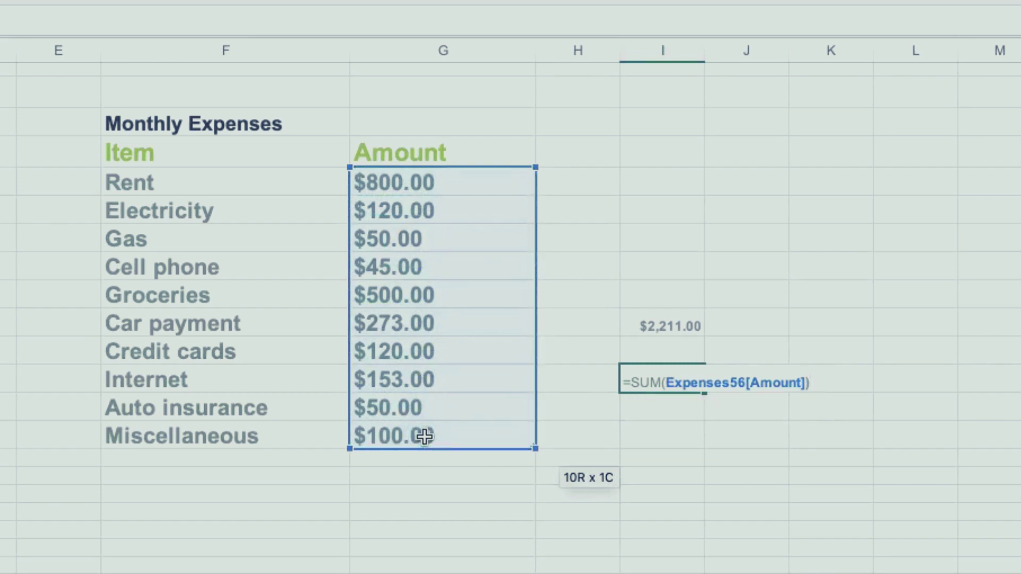
{"action": "key", "text": "Return"}
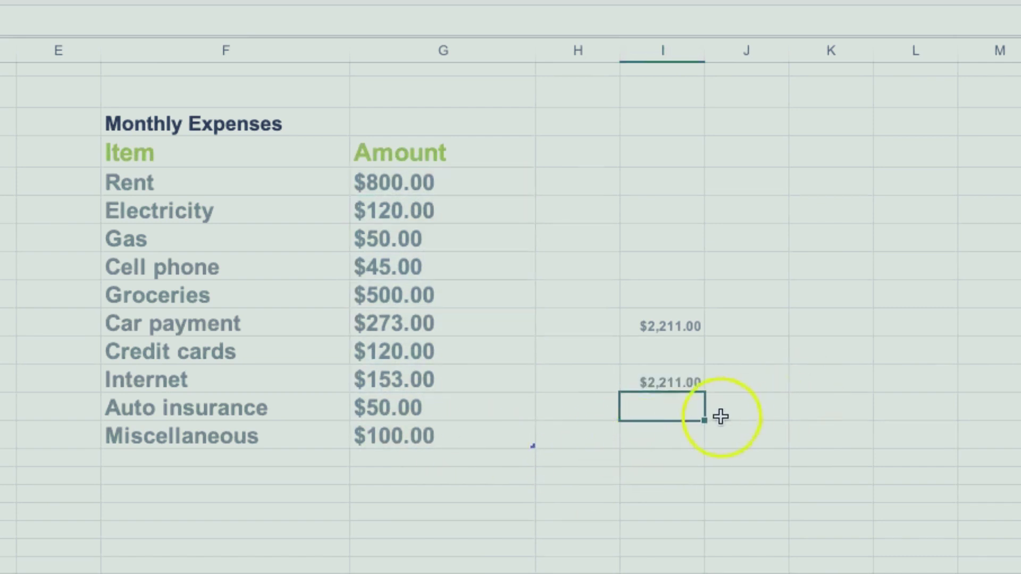
Step: Enter =SUM(G5:G14) in the column I cell beside Miscellaneous and check the $2,211.00 result
{"action": "left_click", "coordinate": [655, 437]}
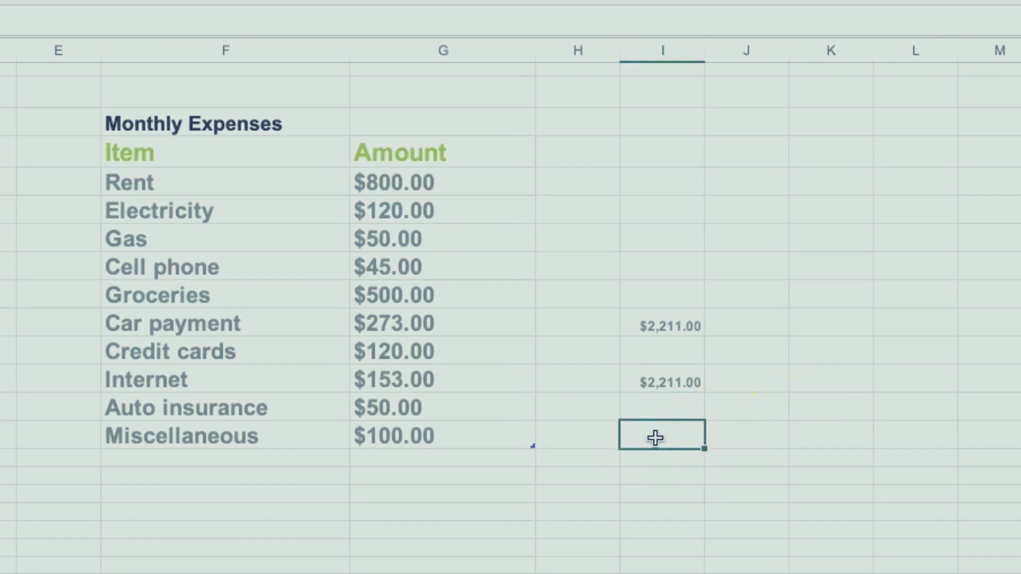
{"action": "type", "text": "="}
{"action": "type", "text": "SU"}
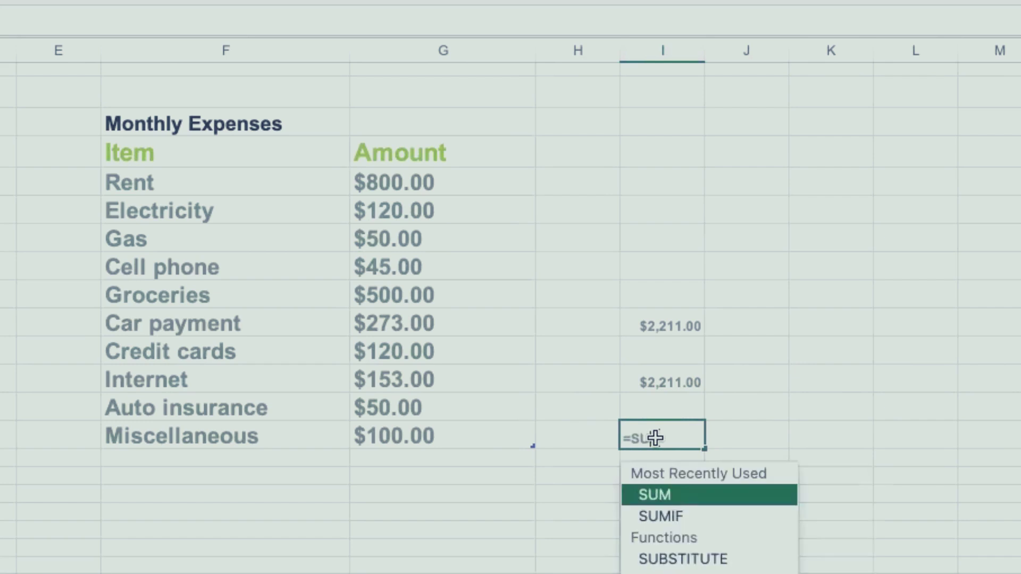
{"action": "type", "text": "M("}
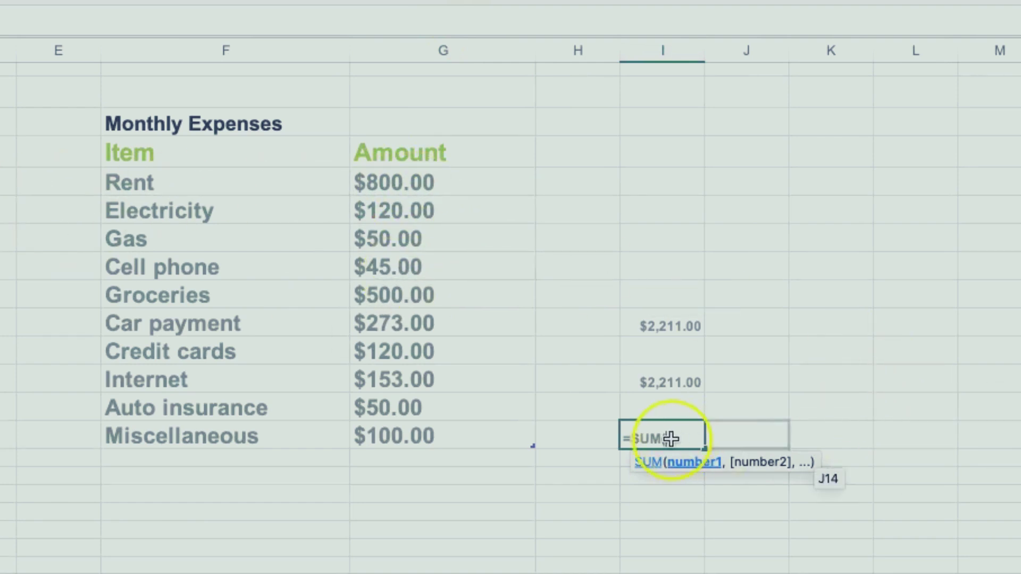
{"action": "type", "text": "G"}
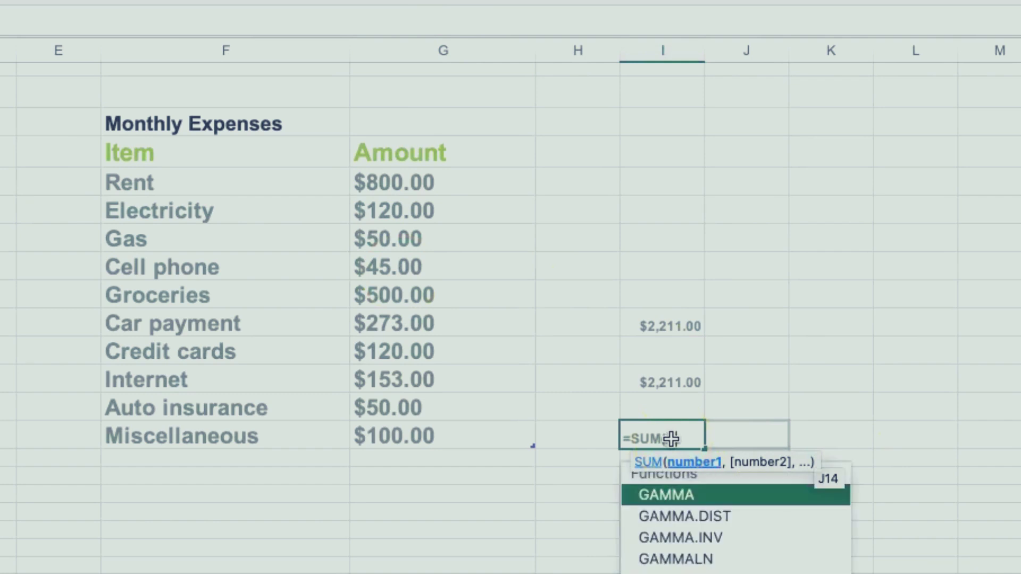
{"action": "type", "text": "5:"}
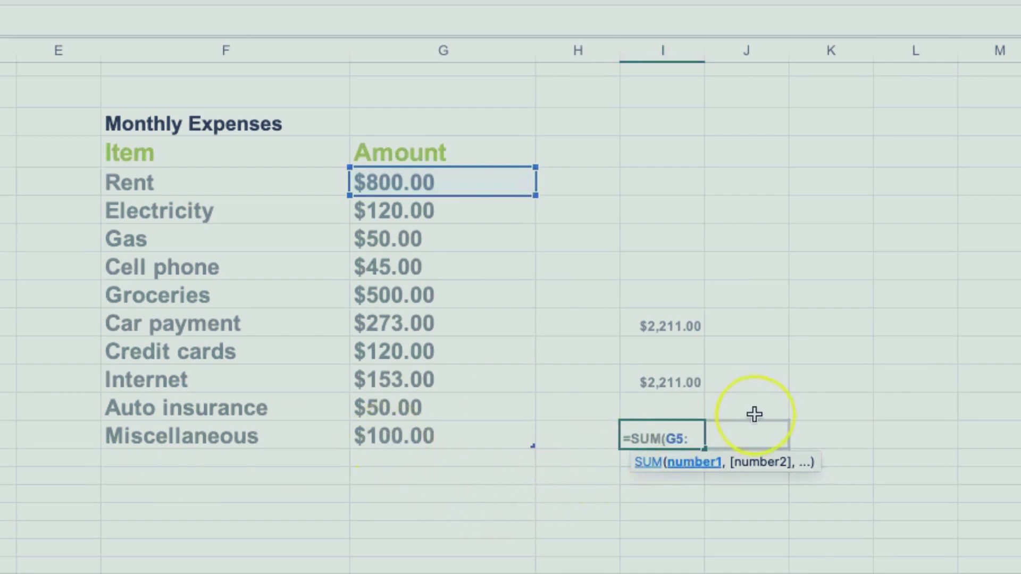
{"action": "type", "text": "G14"}
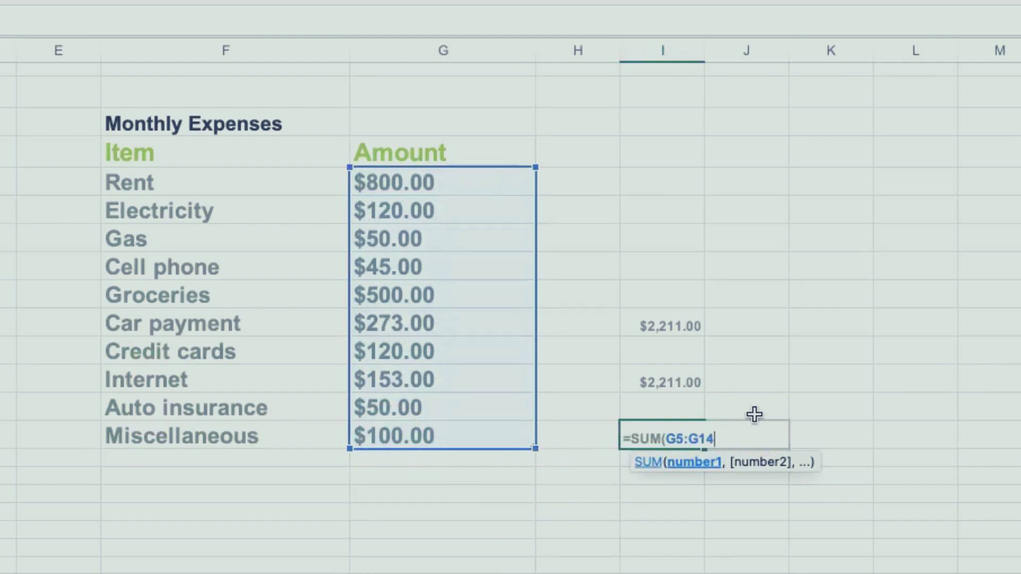
{"action": "type", "text": ")"}
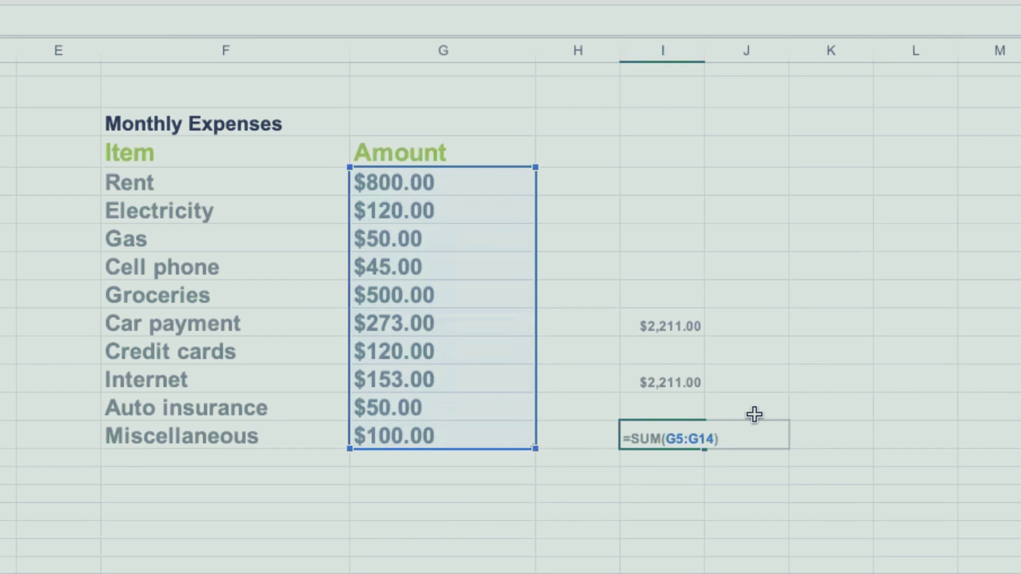
{"action": "key", "text": "Return"}
{"action": "left_click", "coordinate": [670, 435]}
{"action": "left_click", "coordinate": [671, 436]}
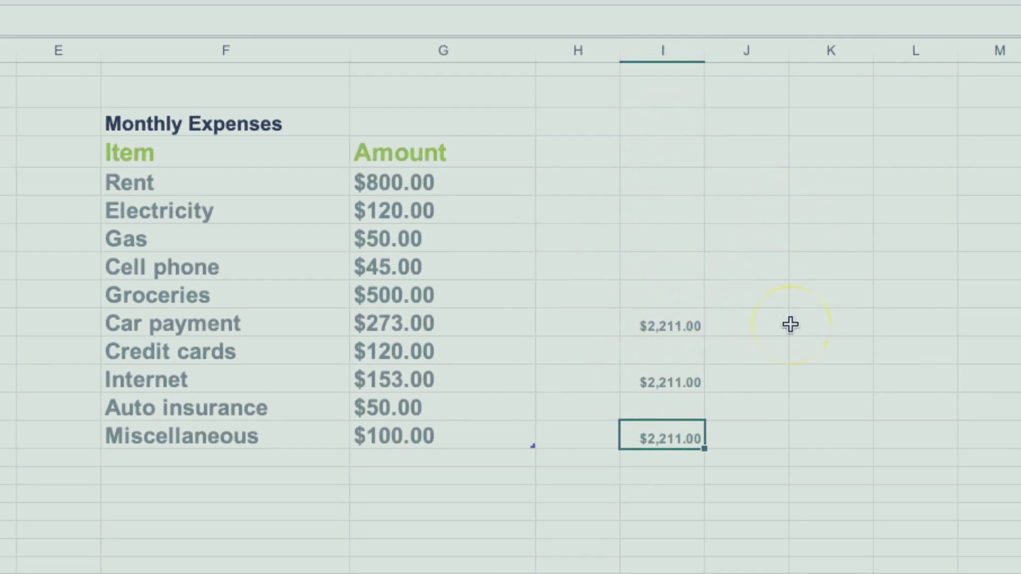
Step: Enter an AVERAGE formula over the Amount values in a cell below column G, returning 221.1
{"action": "scroll", "coordinate": [791, 324], "scroll_direction": "down", "scroll_amount": 3}
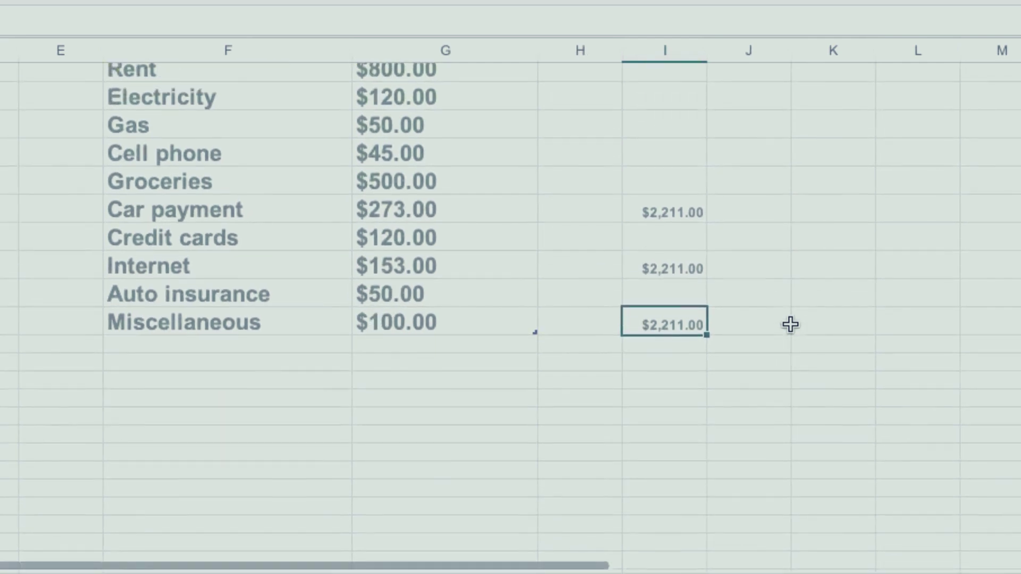
{"action": "scroll", "coordinate": [791, 325], "scroll_direction": "up", "scroll_amount": 1}
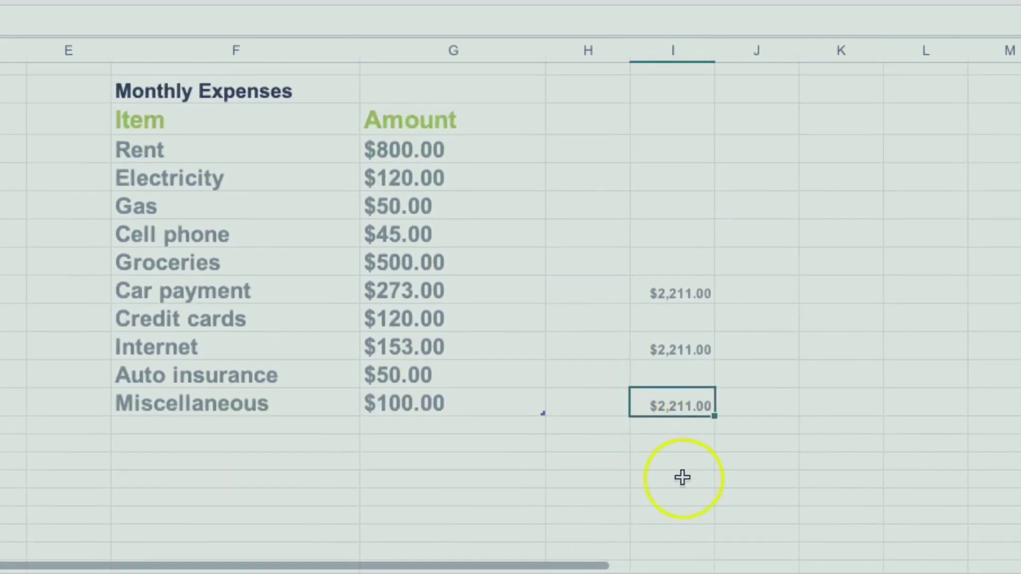
{"action": "left_click", "coordinate": [387, 500]}
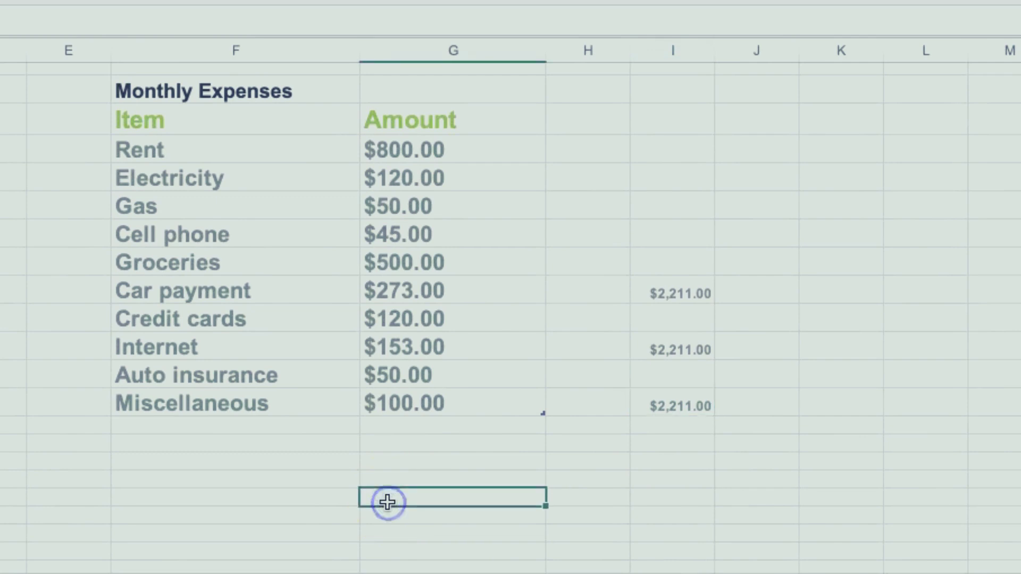
{"action": "type", "text": "=A"}
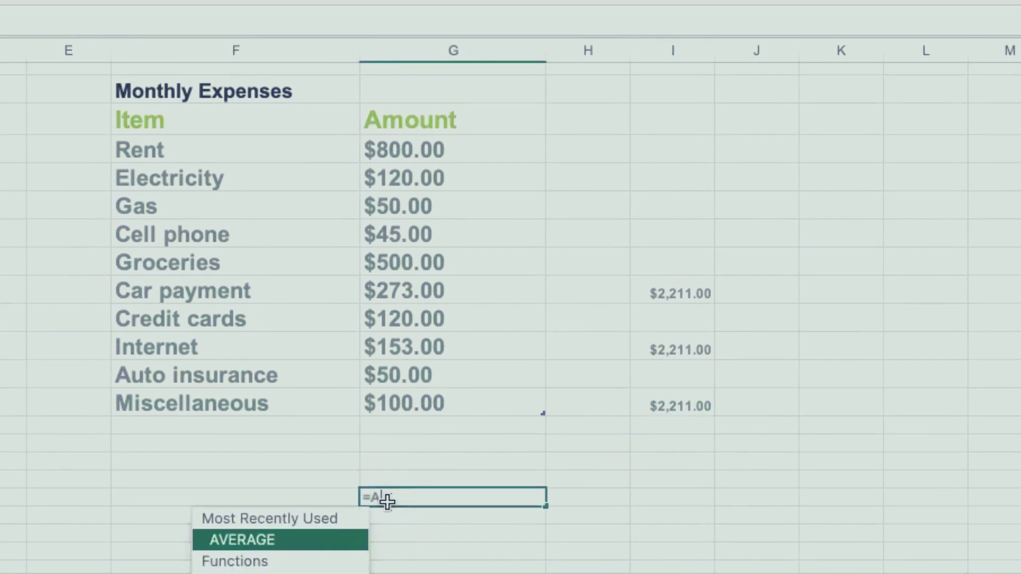
{"action": "type", "text": "VER"}
{"action": "key", "text": "BackSpace"}
{"action": "key", "text": "BackSpace"}
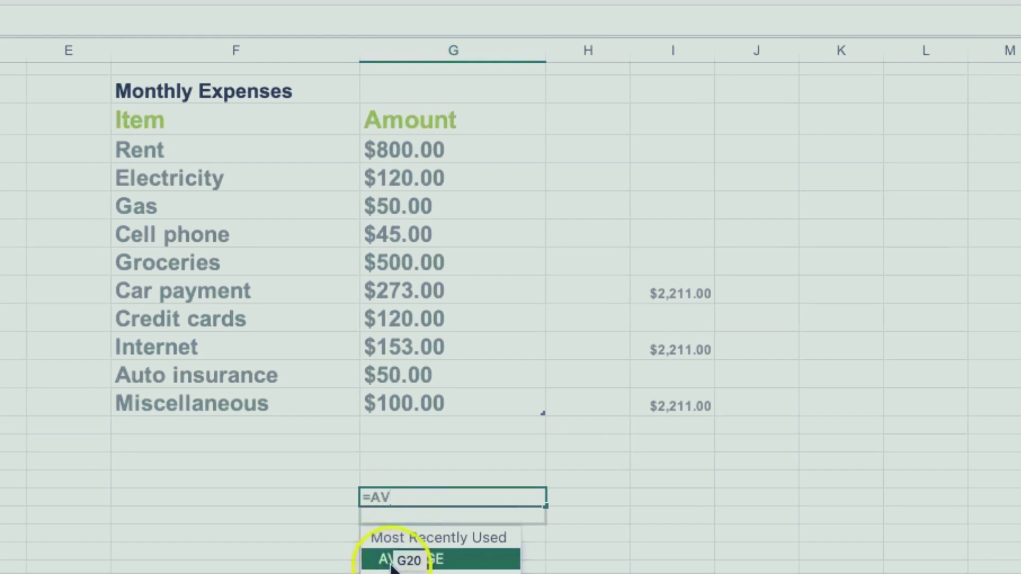
{"action": "double_click", "coordinate": [389, 560]}
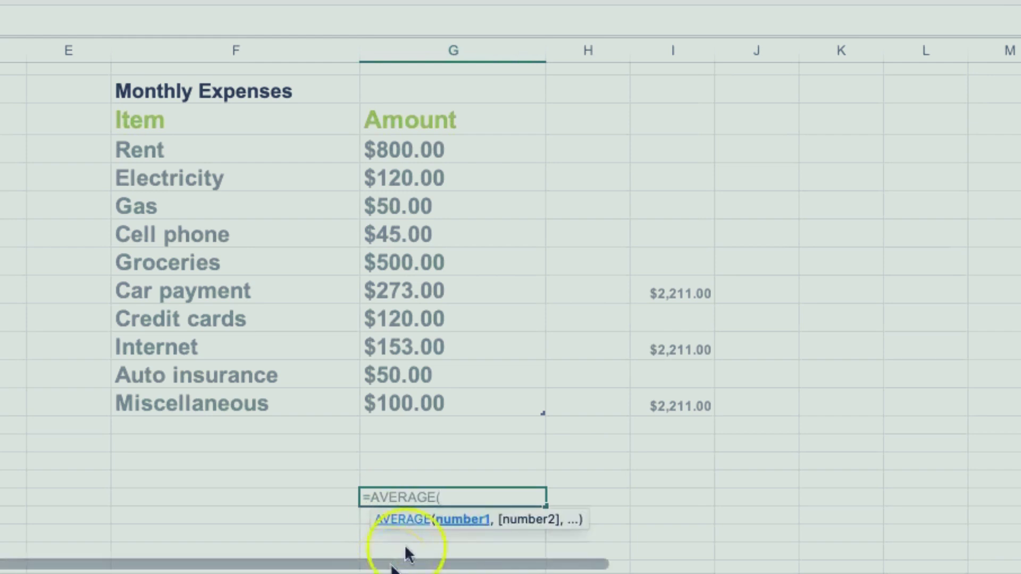
{"action": "left_click", "coordinate": [446, 498]}
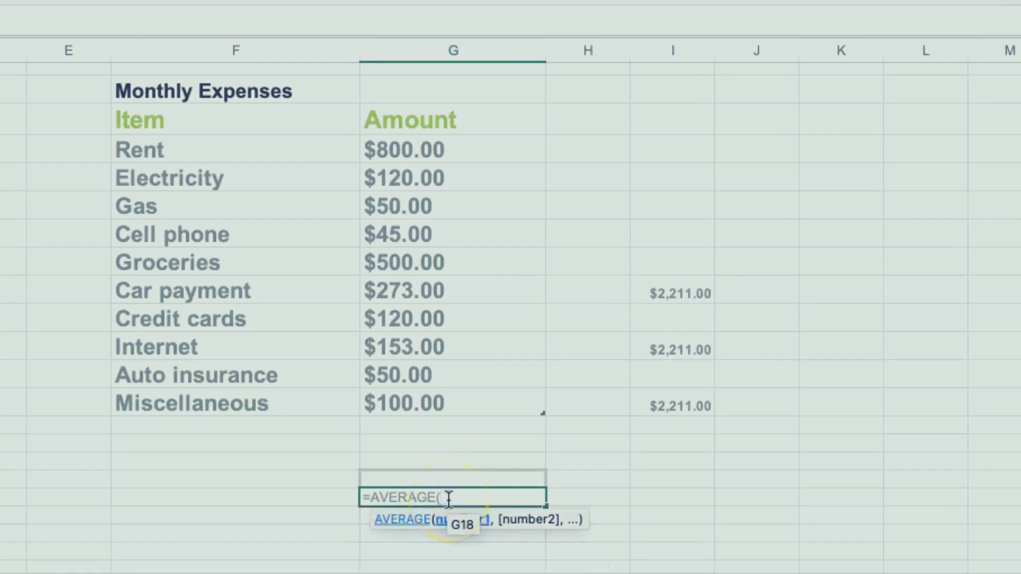
{"action": "left_click_drag", "start_coordinate": [433, 151], "coordinate": [422, 395]}
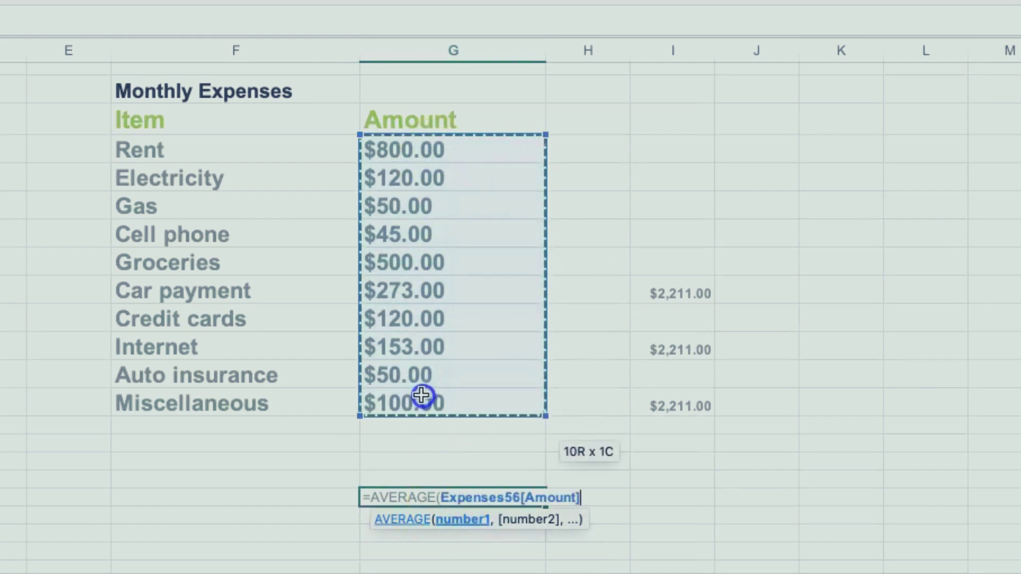
{"action": "type", "text": ")"}
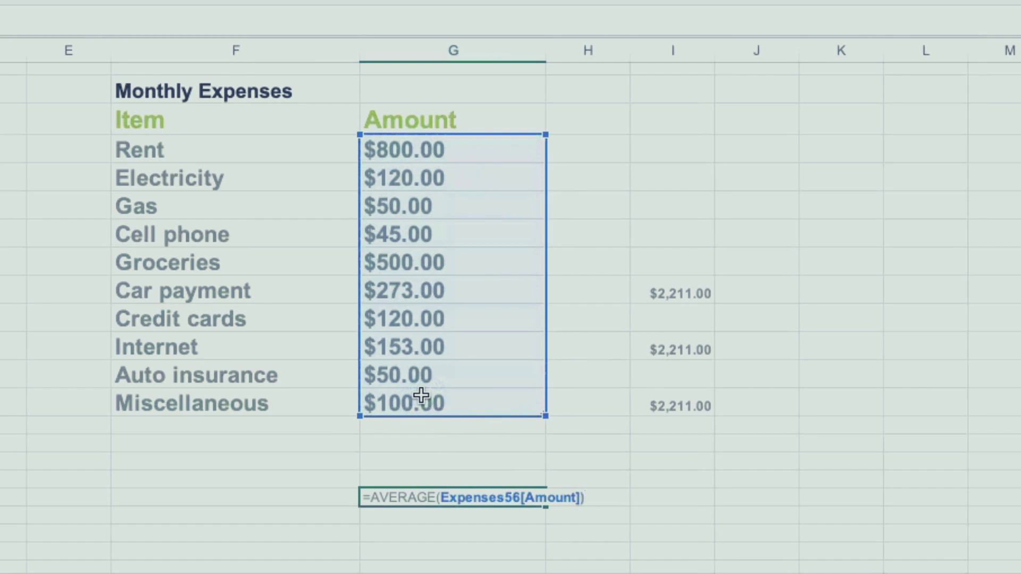
{"action": "key", "text": "Return"}
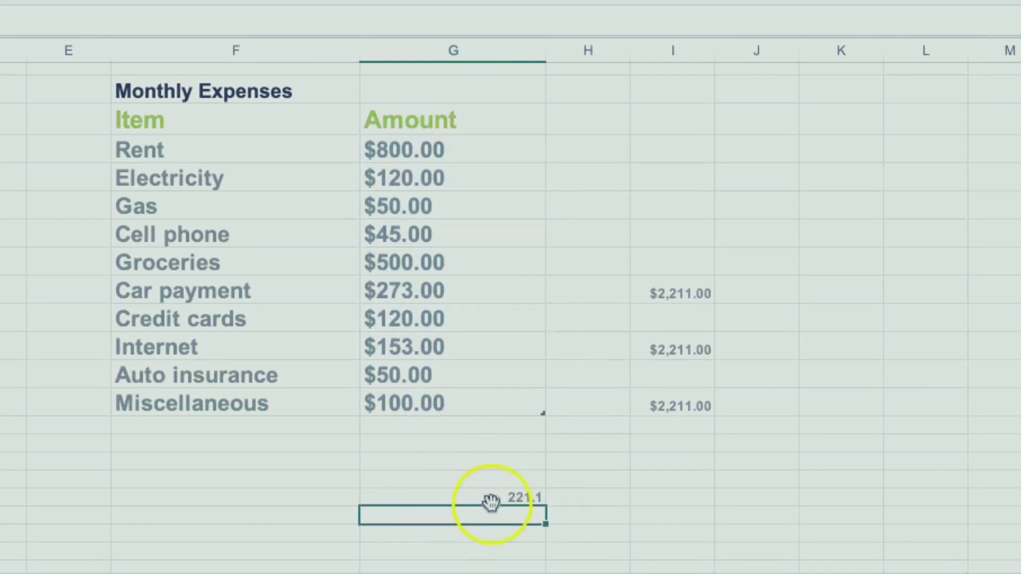
{"action": "left_click", "coordinate": [490, 499]}
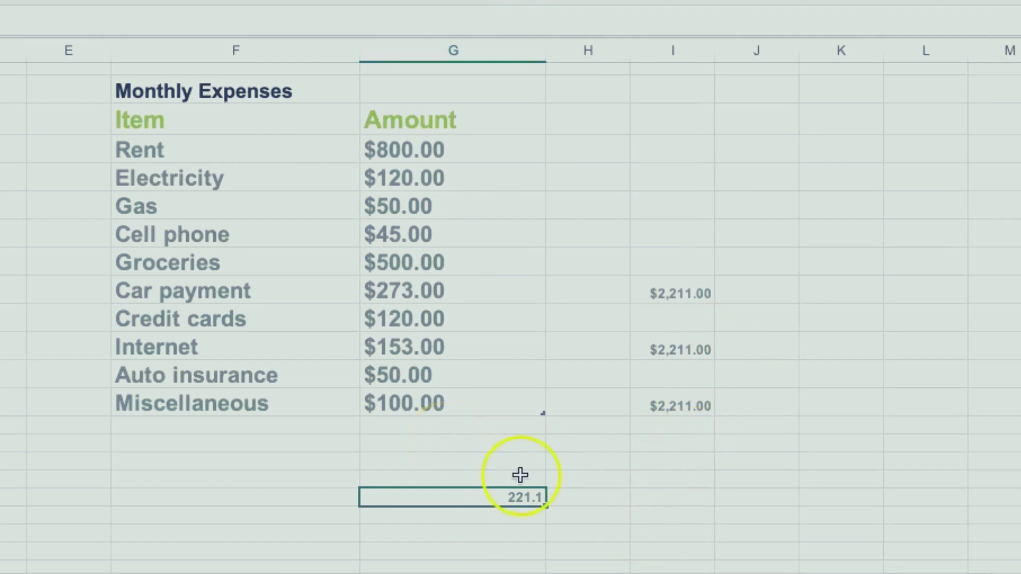
{"action": "scroll", "coordinate": [559, 508], "scroll_direction": "down", "scroll_amount": 2}
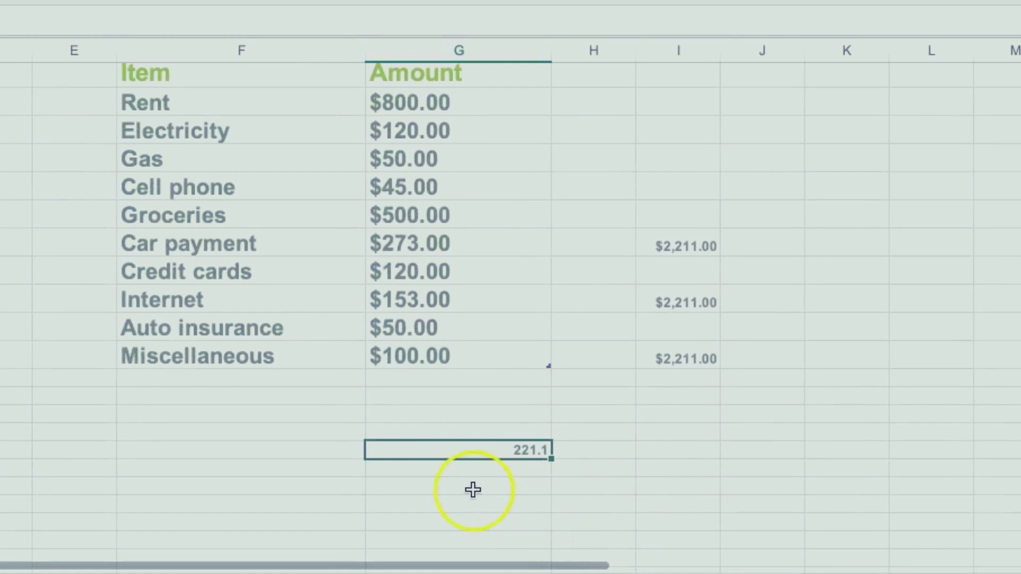
Step: Enter a MAX formula over the Amount range beneath the 221.1 average, returning 800
{"action": "left_click", "coordinate": [473, 488]}
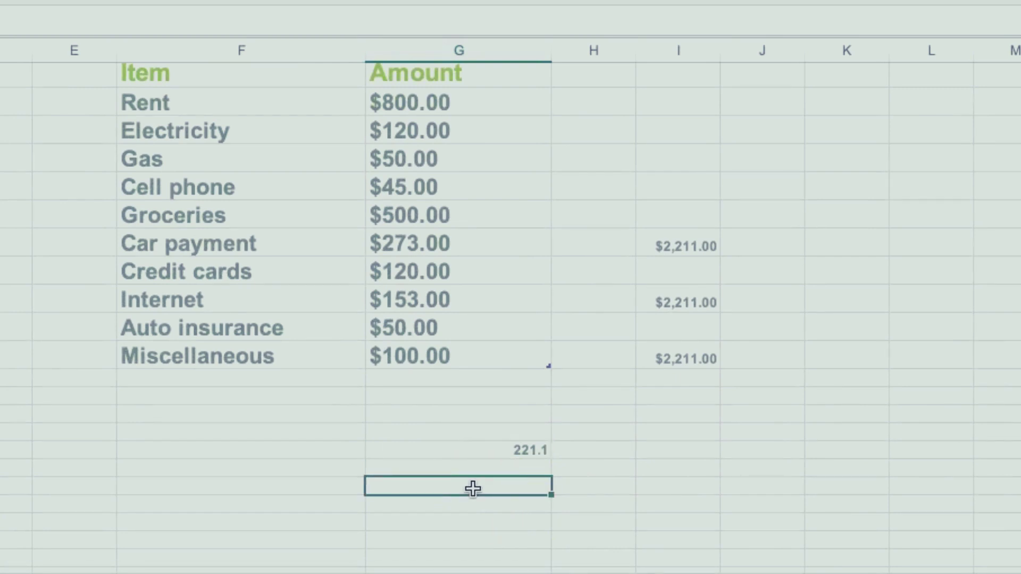
{"action": "type", "text": "=MAX"}
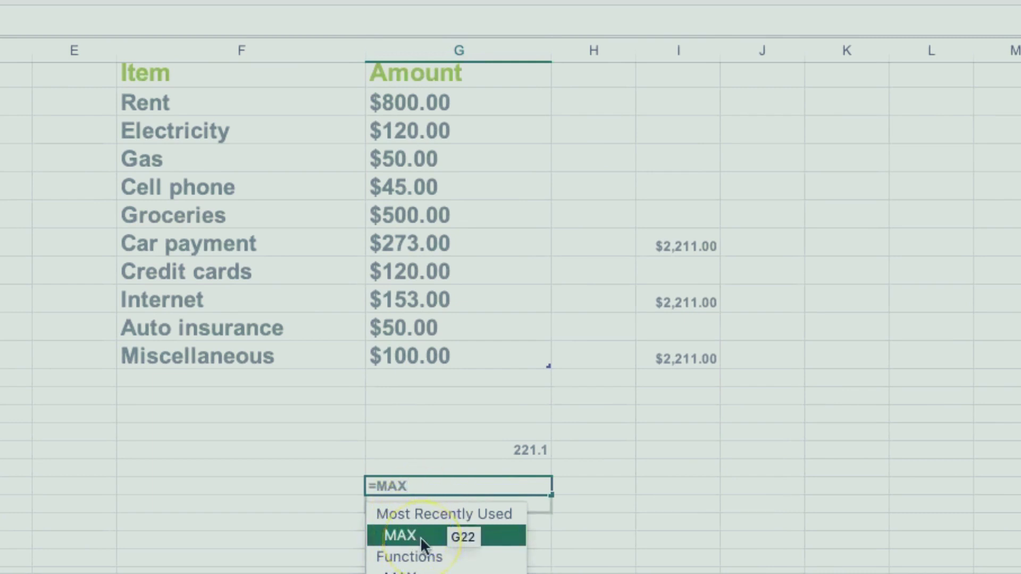
{"action": "double_click", "coordinate": [420, 537]}
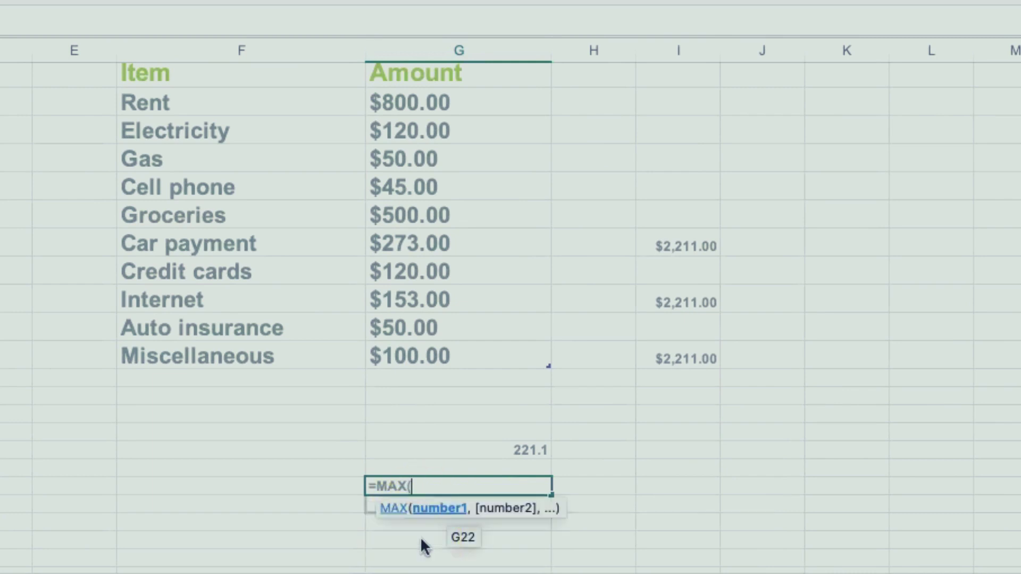
{"action": "left_click_drag", "start_coordinate": [433, 104], "coordinate": [426, 345]}
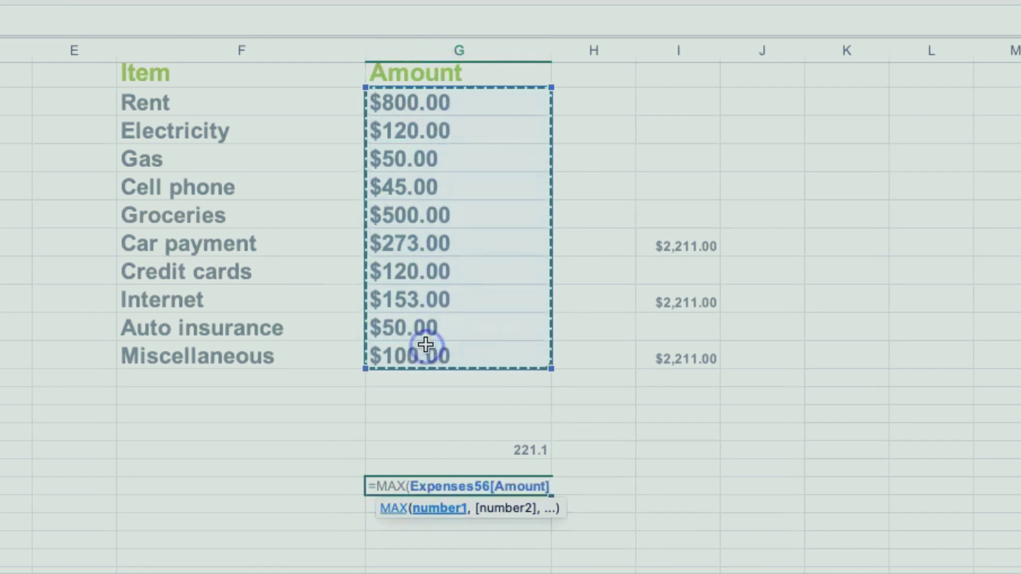
{"action": "type", "text": ")"}
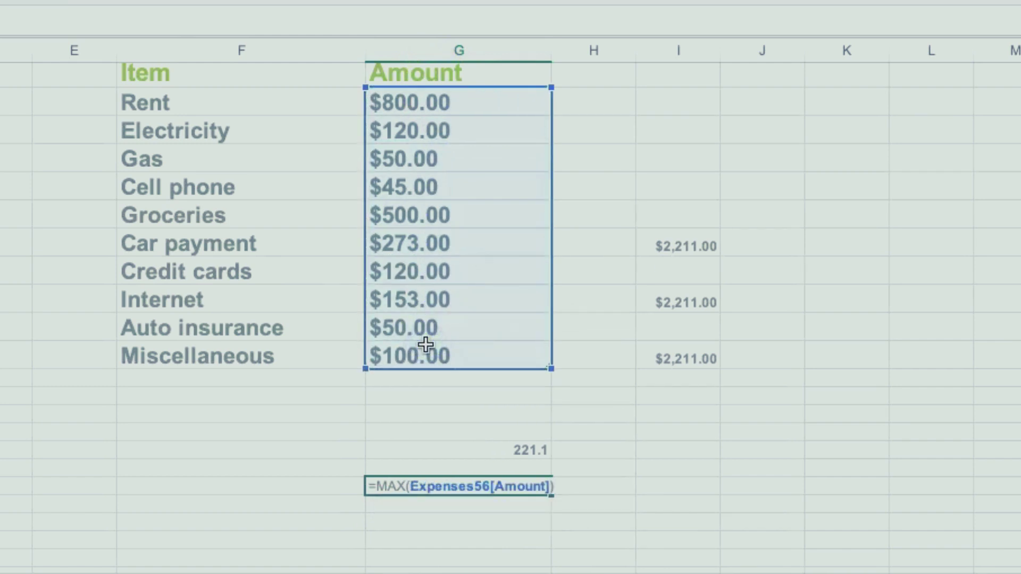
{"action": "key", "text": "Return"}
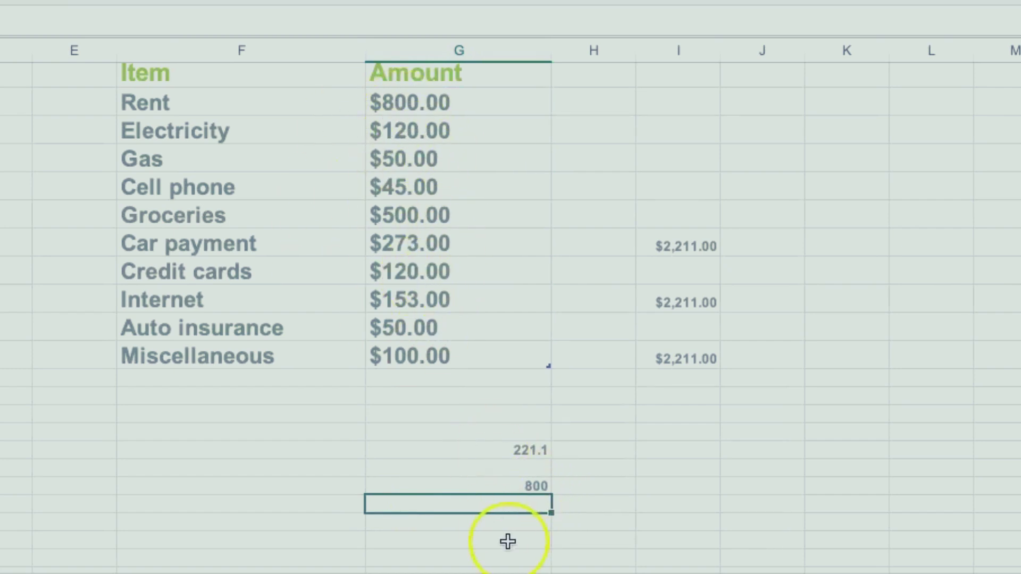
Step: Enter a MIN formula over the column G Amount values beneath 800, returning 45
{"action": "left_click", "coordinate": [475, 528]}
{"action": "type", "text": "="}
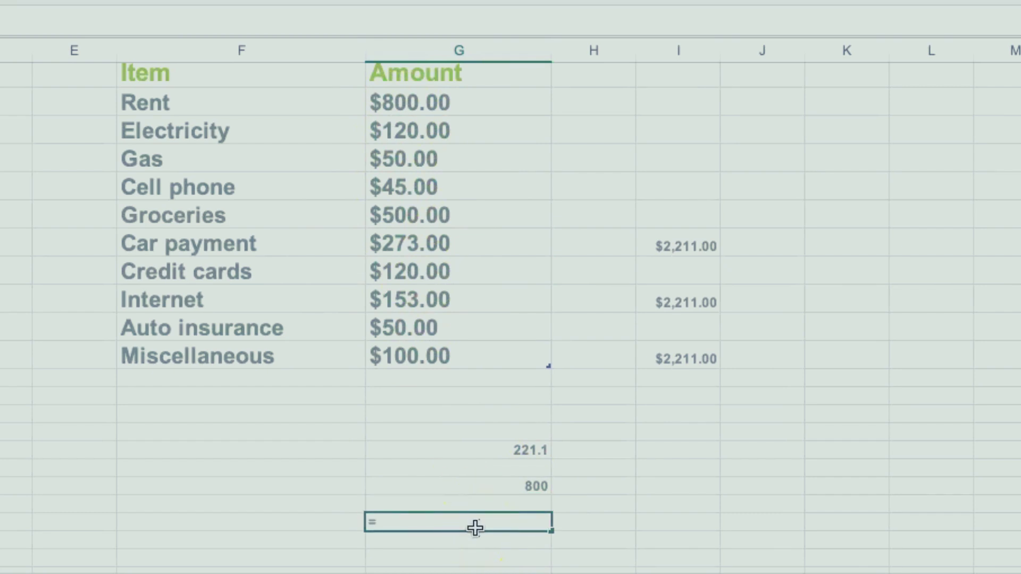
{"action": "type", "text": "MIN"}
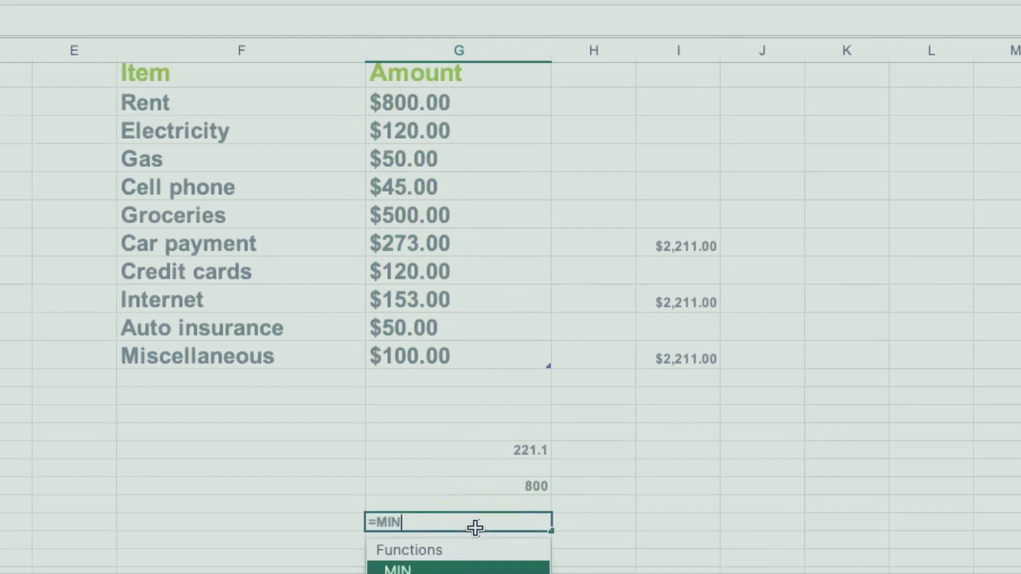
{"action": "type", "text": "("}
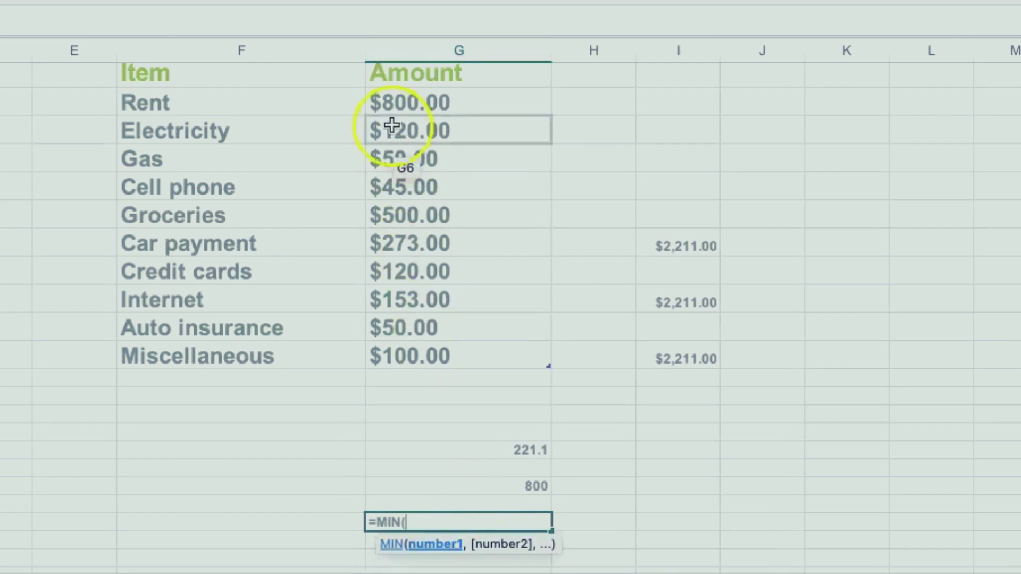
{"action": "left_click_drag", "start_coordinate": [392, 107], "coordinate": [380, 354]}
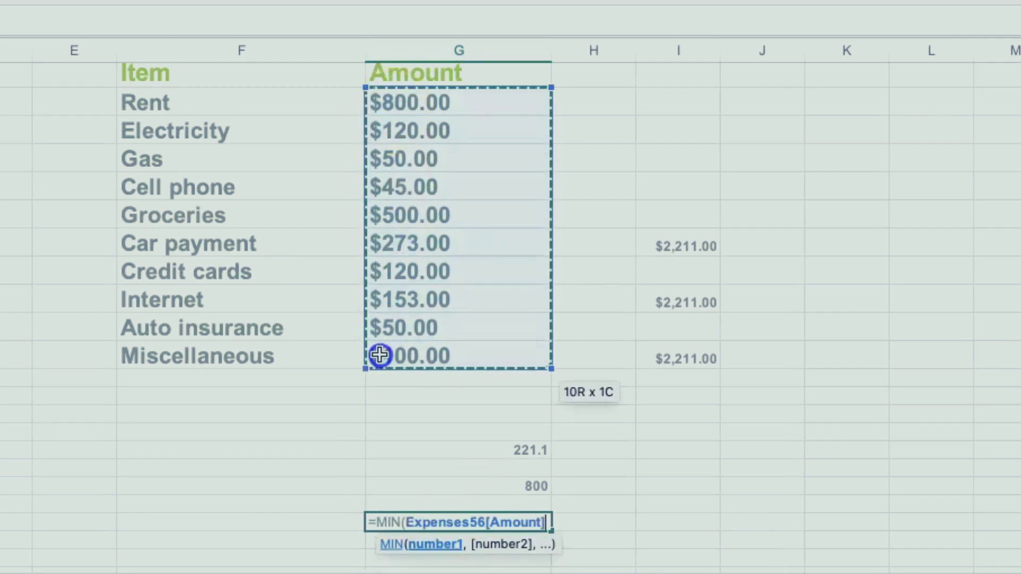
{"action": "type", "text": ")"}
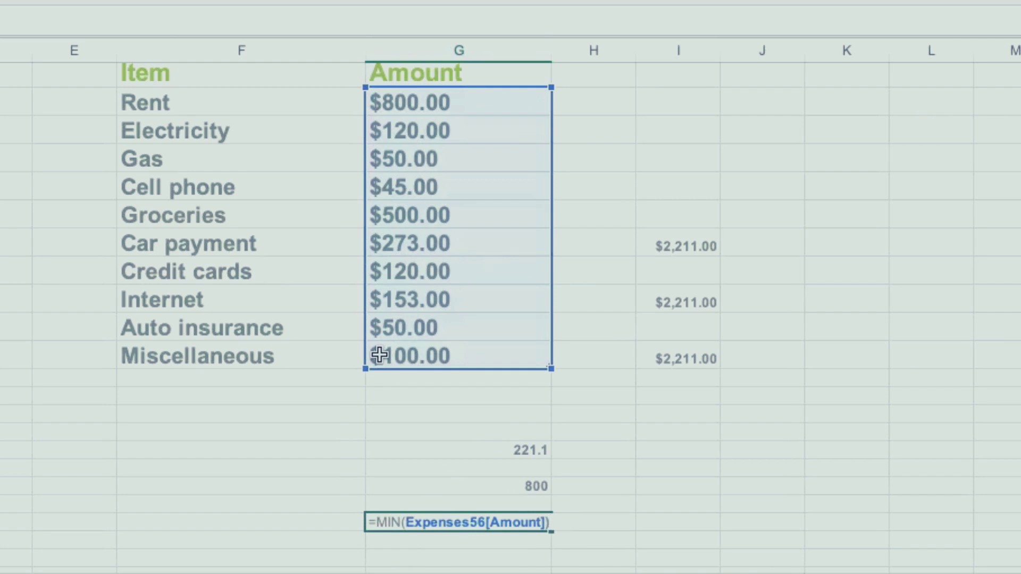
{"action": "key", "text": "Return"}
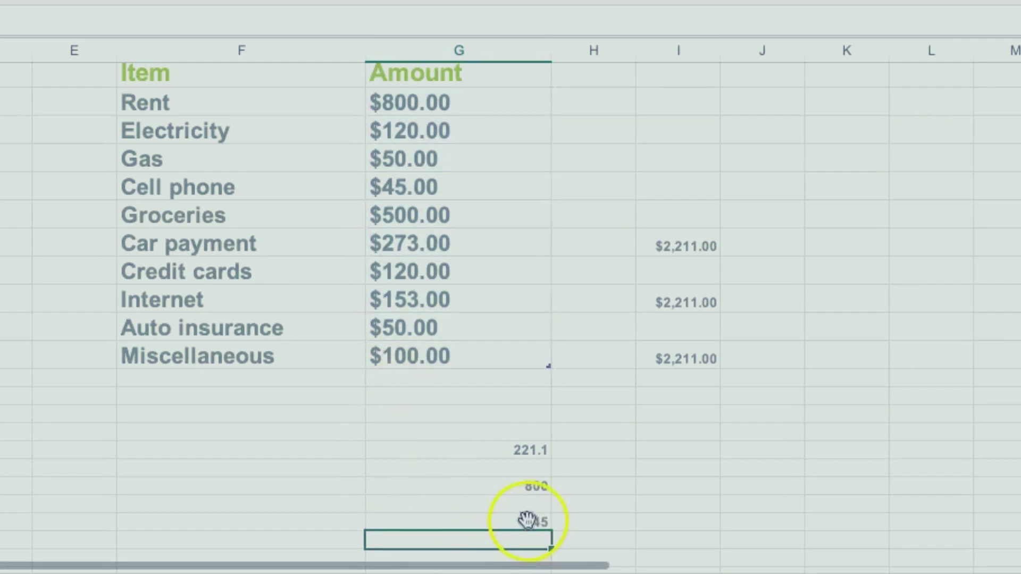